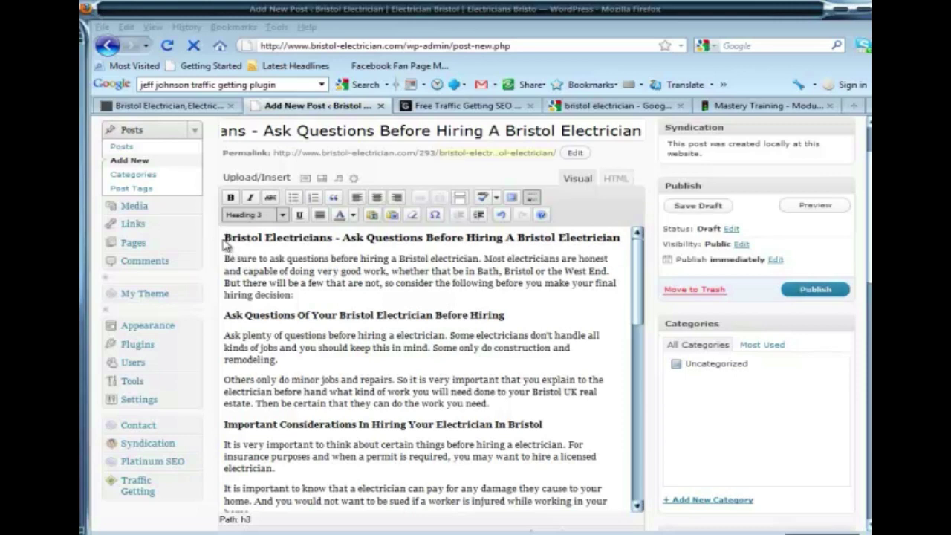
# Step: Open the Add an Image dialog's Media Library and go to page 2 of files
pyautogui.click(226, 237)
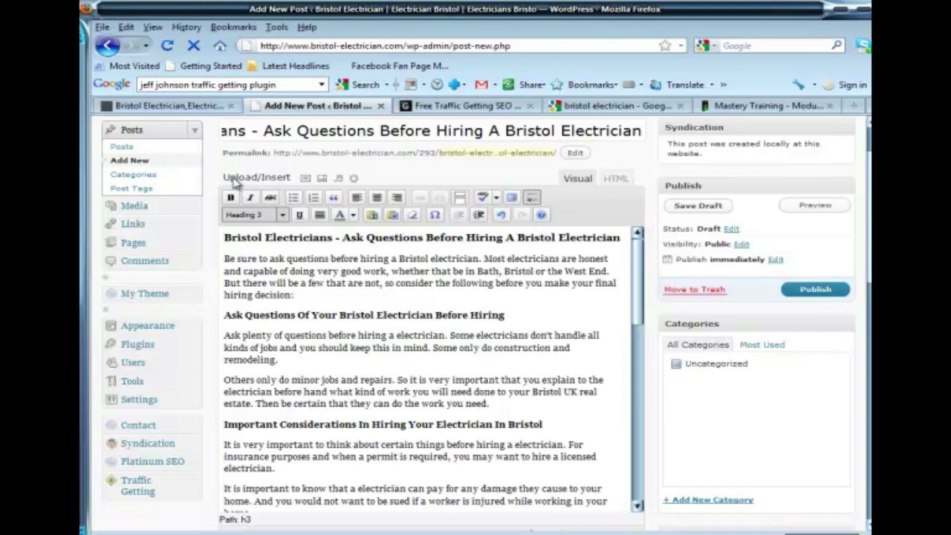
pyautogui.tripleClick(232, 182)
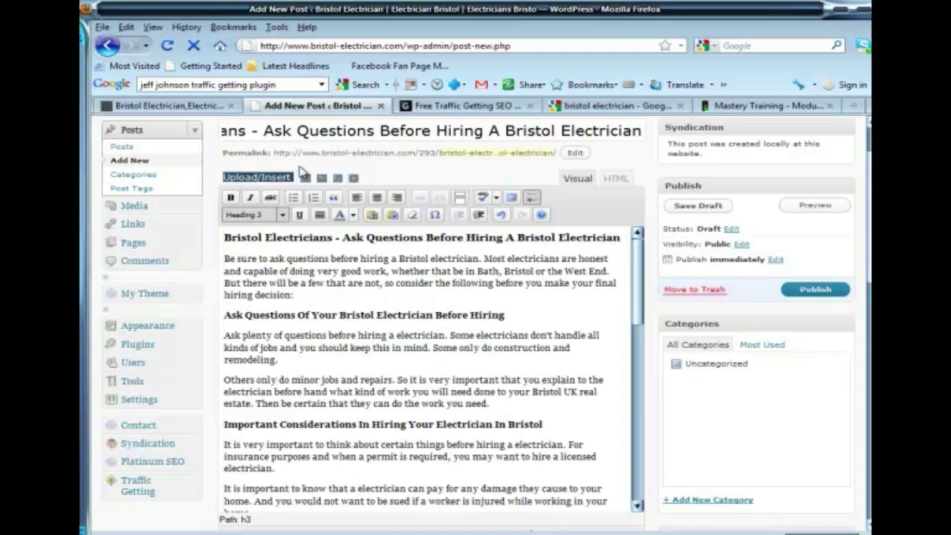
pyautogui.click(303, 169)
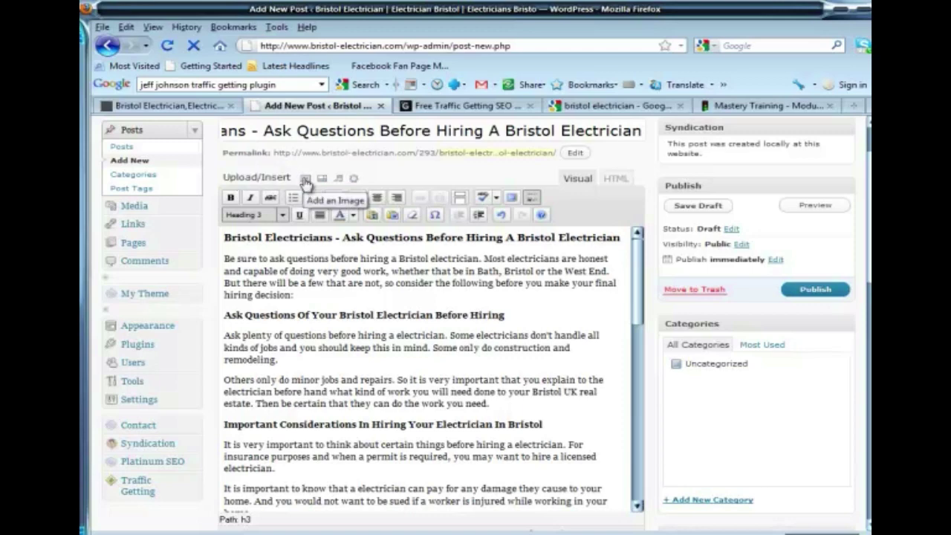
pyautogui.click(304, 180)
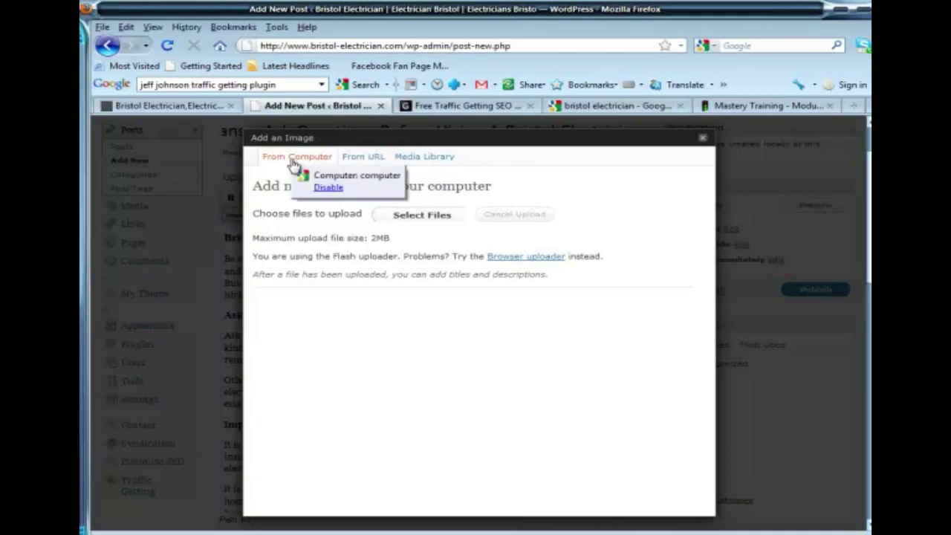
pyautogui.click(414, 163)
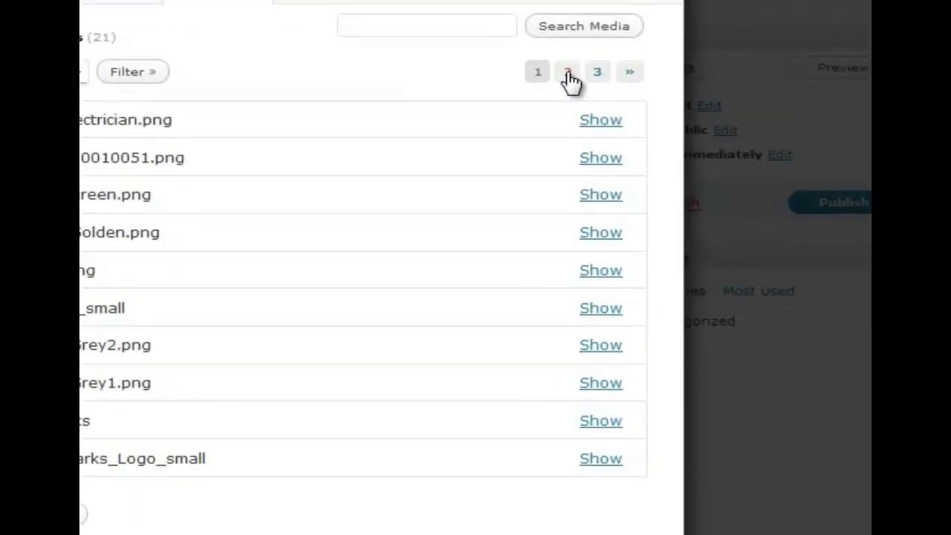
pyautogui.click(568, 72)
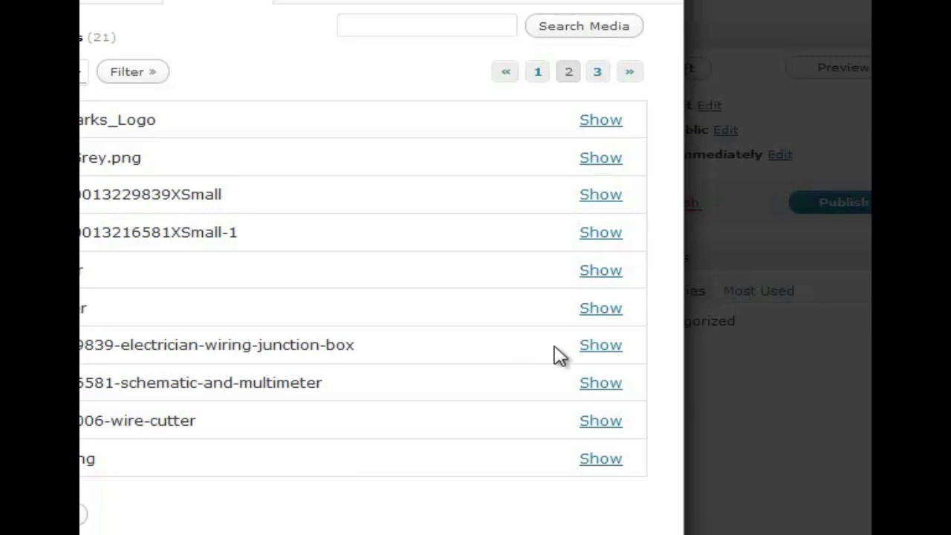
# Step: Select the electrician junction box image and retitle it 'Bristol Electrician Working'
pyautogui.click(600, 346)
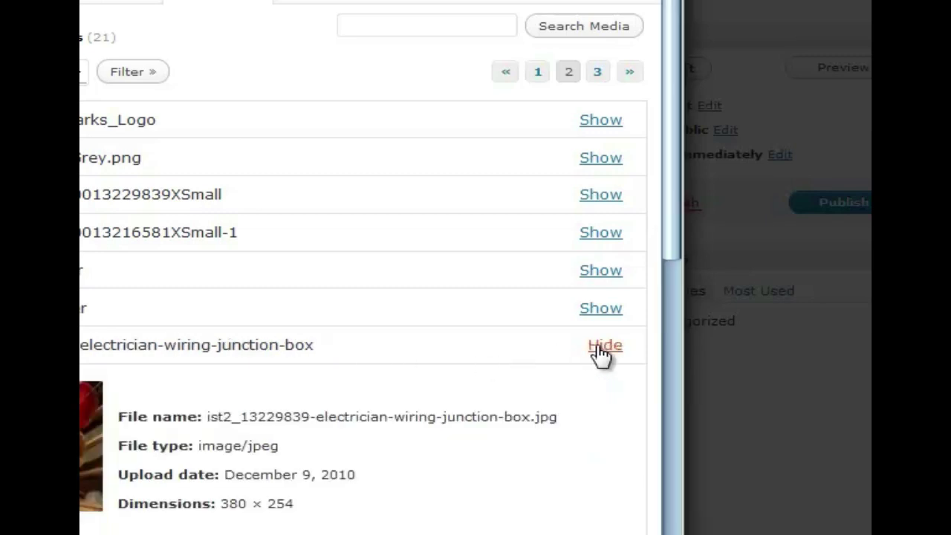
pyautogui.scroll(-5, 601, 355)
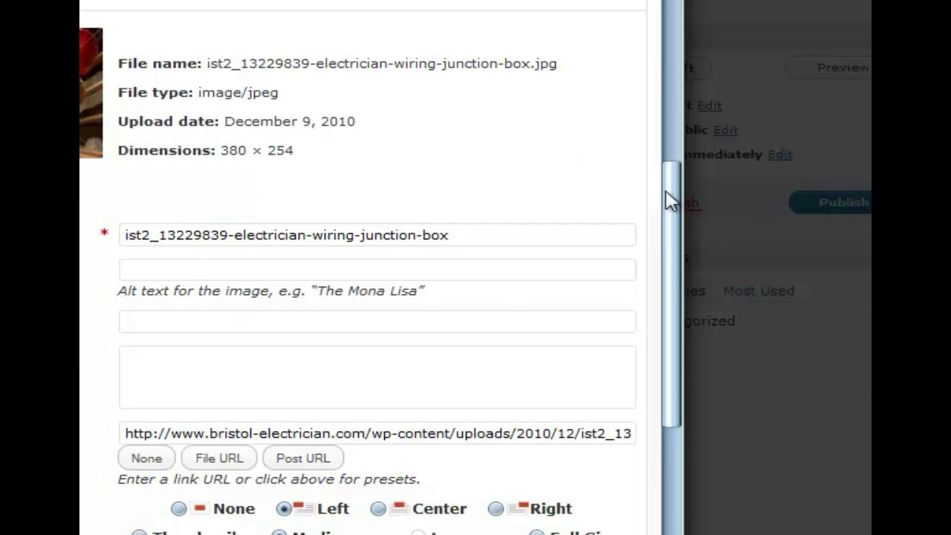
pyautogui.moveTo(666, 198); pyautogui.dragTo(672, 226)
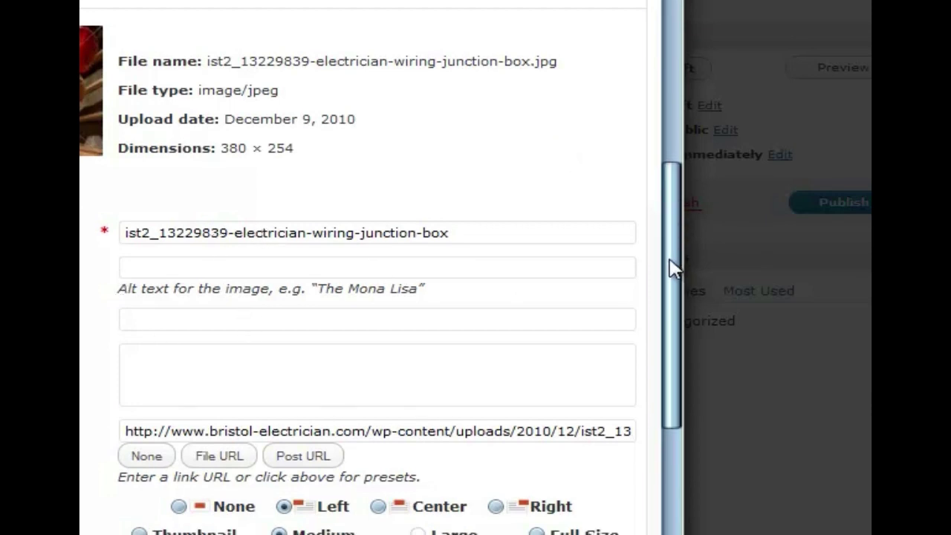
pyautogui.moveTo(672, 267)
pyautogui.mouseDown()
pyautogui.moveTo(663, 167)
pyautogui.moveTo(659, 251)
pyautogui.mouseUp()
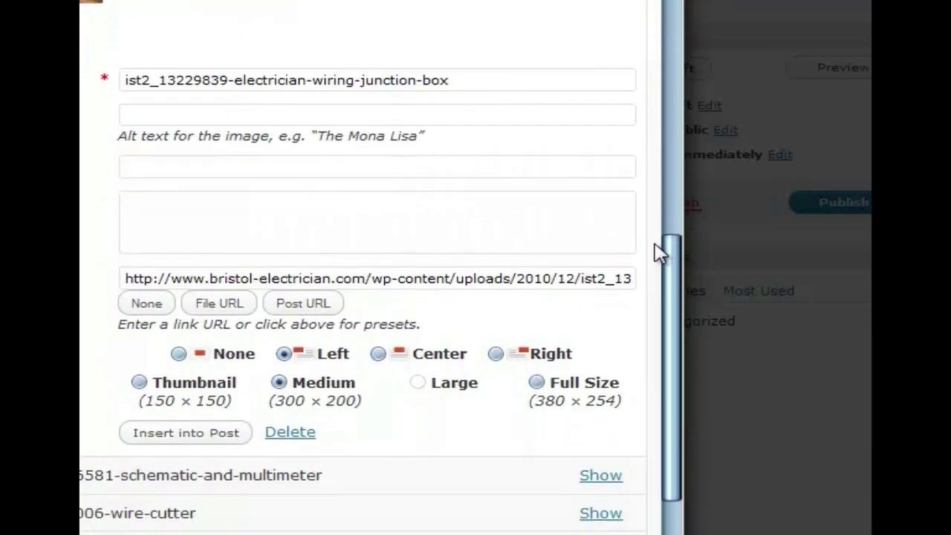
pyautogui.tripleClick(169, 80)
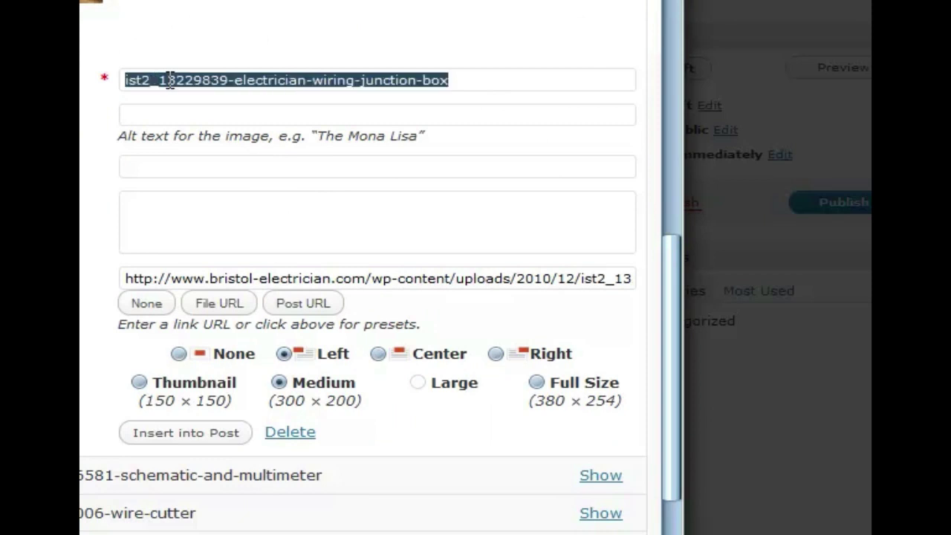
pyautogui.write('Bir')
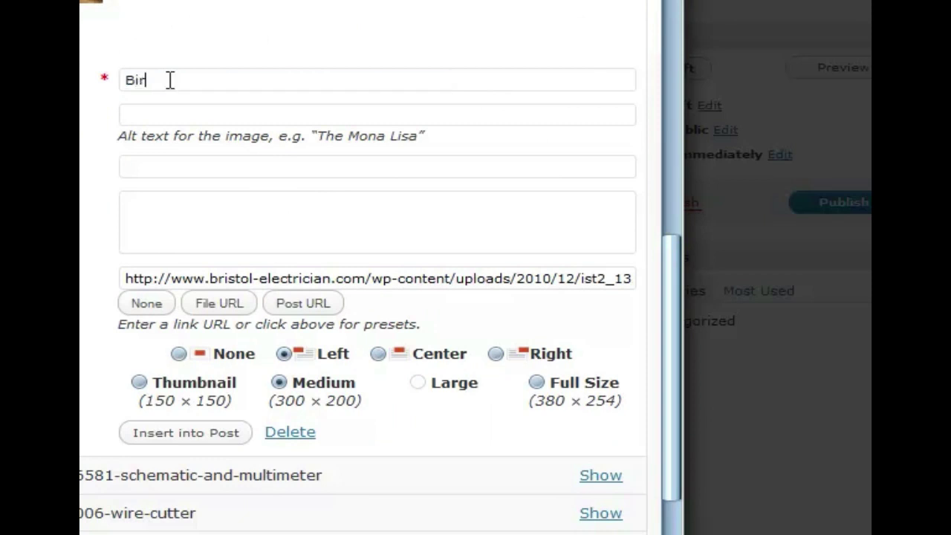
pyautogui.press('BackSpace')
pyautogui.press('BackSpace')
pyautogui.write('ristol')
pyautogui.write(' Electrician Wi')
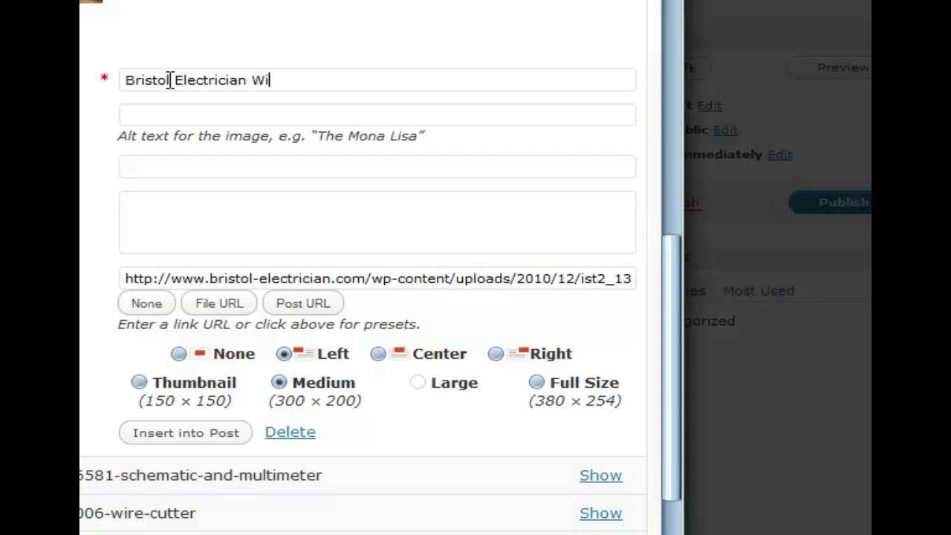
pyautogui.write('ring Ju')
pyautogui.press('BackSpace')
pyautogui.press('BackSpace')
pyautogui.press('BackSpace')
pyautogui.press('BackSpace')
pyautogui.press('BackSpace')
pyautogui.press('BackSpace')
pyautogui.press('BackSpace')
pyautogui.write('W')
pyautogui.write('orking')
pyautogui.write('B')
pyautogui.write('rist')
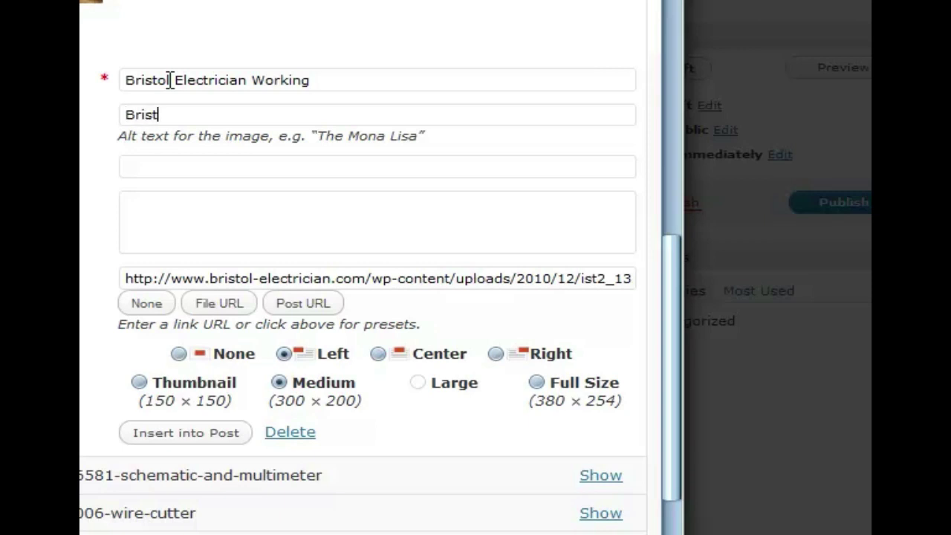
pyautogui.write('ol Electri')
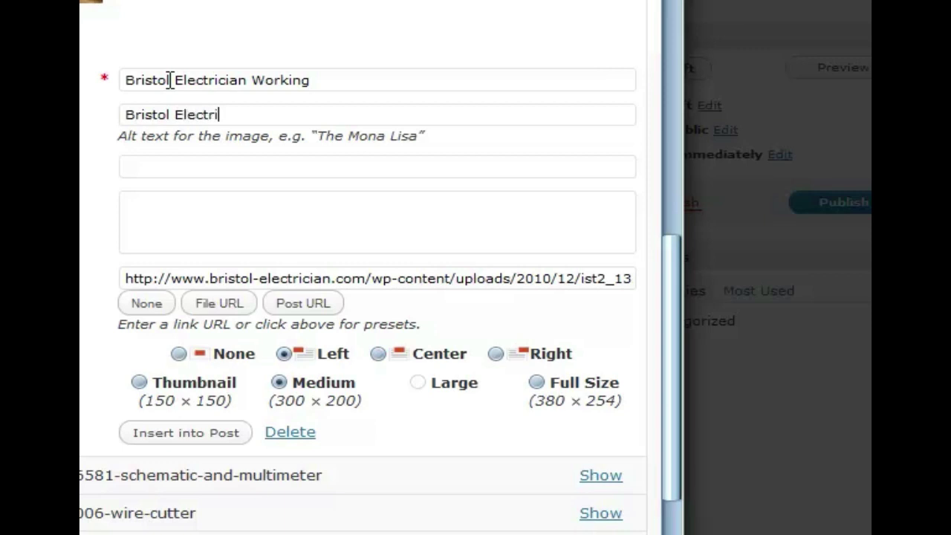
pyautogui.write('cians')
pyautogui.write('Work')
# Step: Make the image's alt text read 'Bristol Electricians At Work'
pyautogui.press('BackSpace')
pyautogui.press('BackSpace')
pyautogui.press('BackSpace')
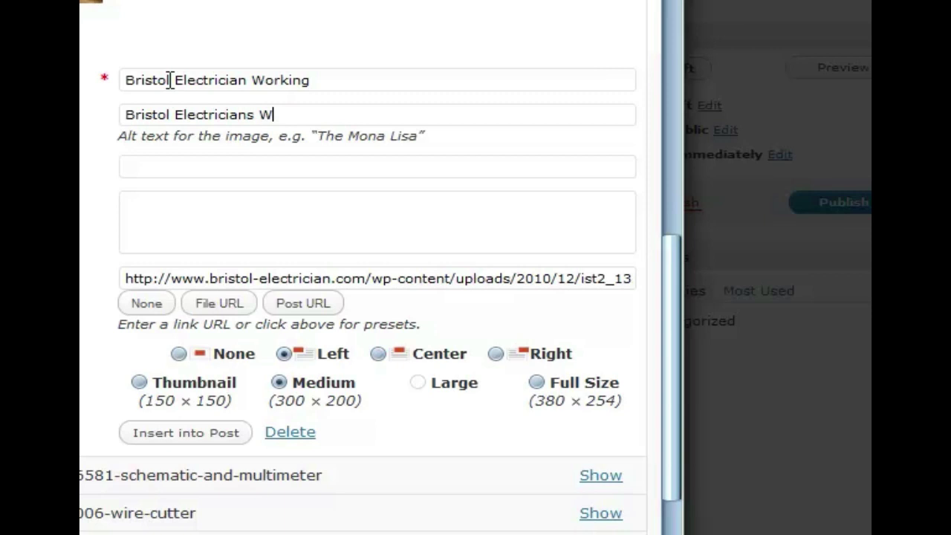
pyautogui.press('BackSpace')
pyautogui.write('At Work')
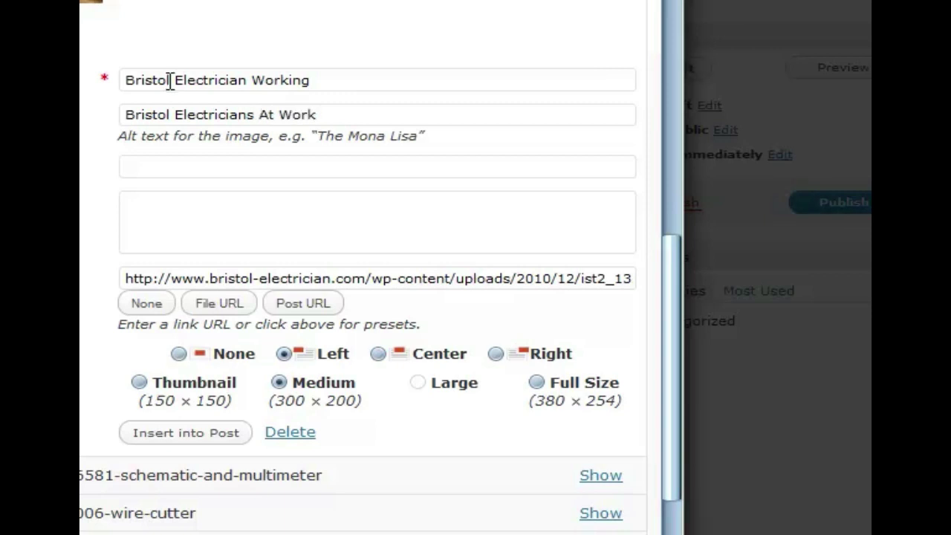
# Step: Give the image the caption 'Bristol Electricians'
pyautogui.click(177, 166)
pyautogui.write('Bristol Wo')
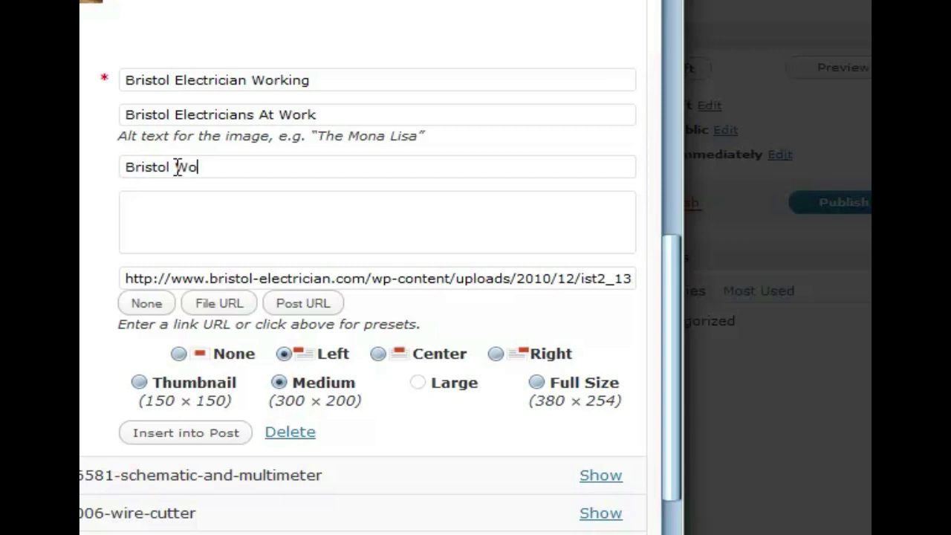
pyautogui.write('r')
pyautogui.press('BackSpace')
pyautogui.press('BackSpace')
pyautogui.press('BackSpace')
pyautogui.press('BackSpace')
pyautogui.write('Electricia')
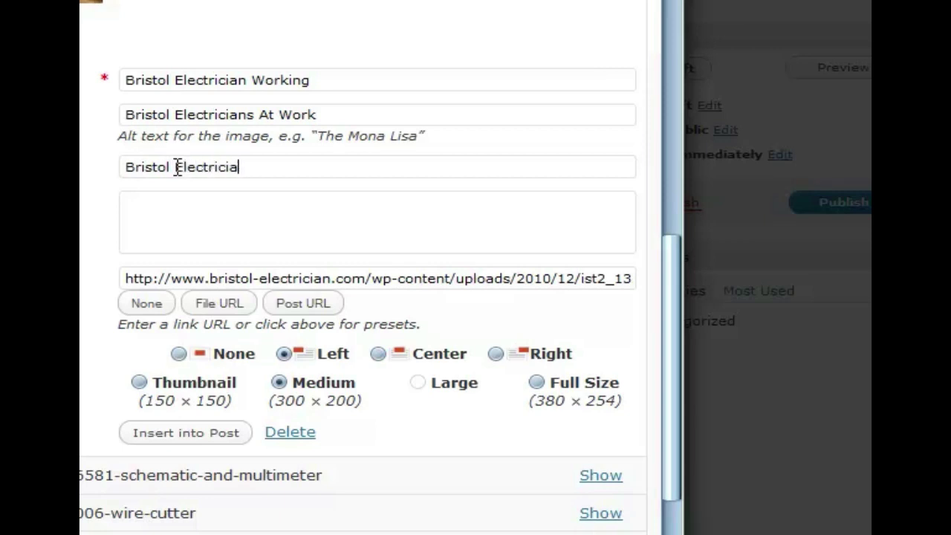
pyautogui.write('ns')
# Step: Set the description to 'Bristol Electricians work to wire a box in Bristol home.'
pyautogui.press('Tab')
pyautogui.write('B')
pyautogui.write('ristolEle')
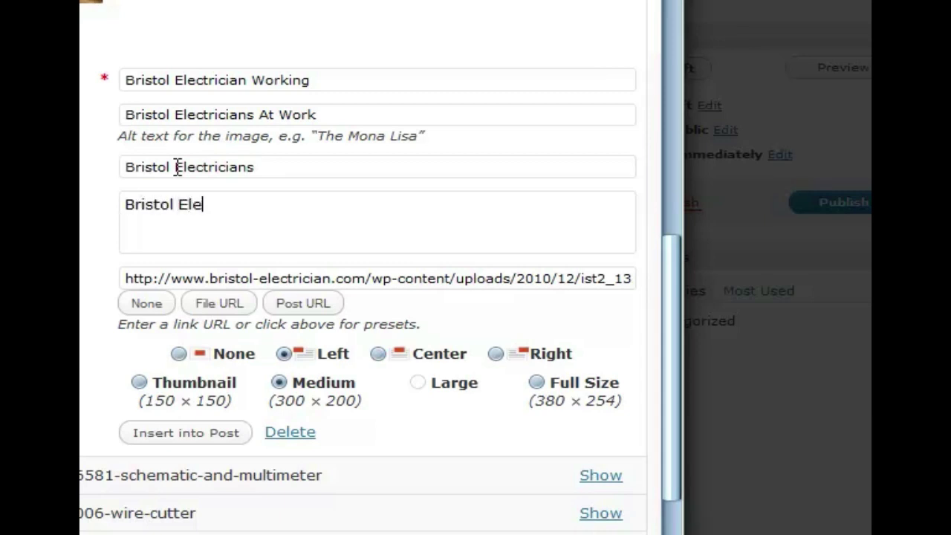
pyautogui.write('ctric')
pyautogui.write('ians work')
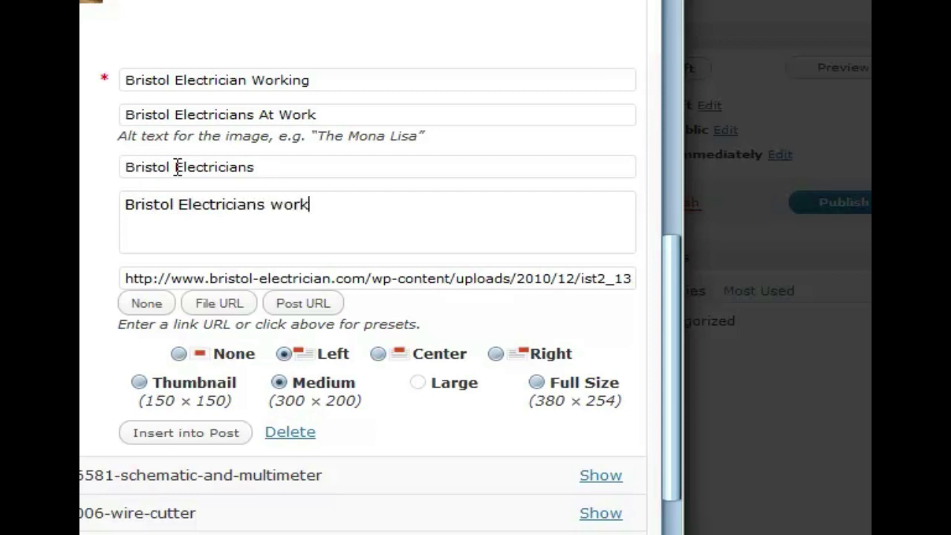
pyautogui.press('BackSpace')
pyautogui.write('k to w')
pyautogui.write('ire a b')
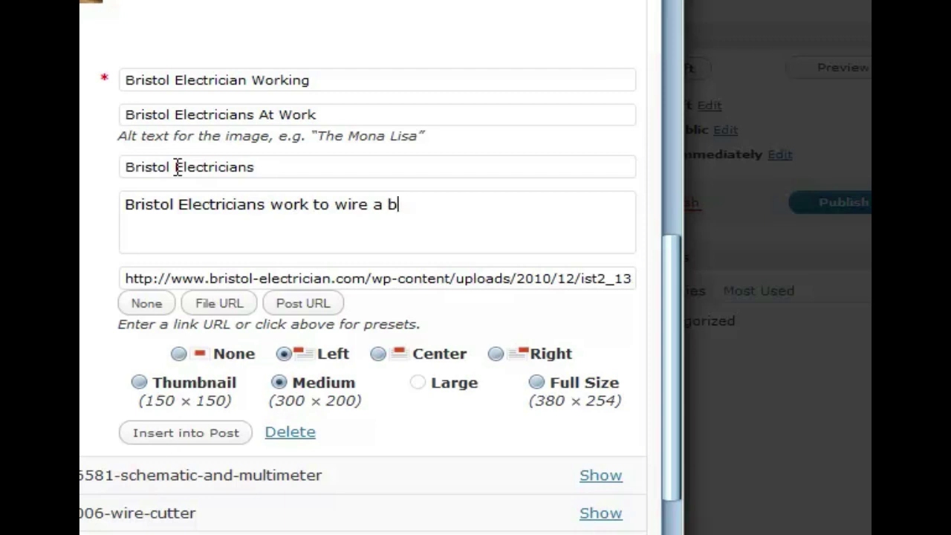
pyautogui.write('ox in ')
pyautogui.write('Bristol ')
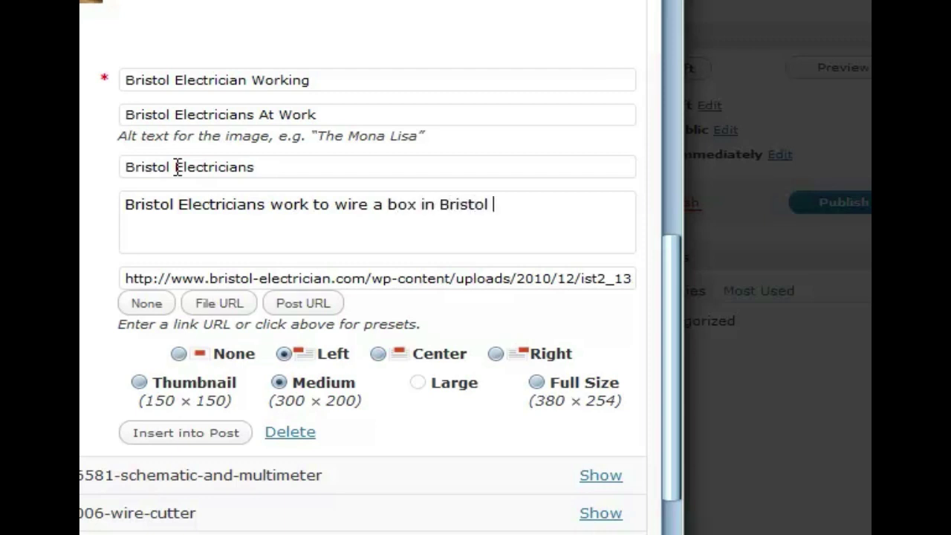
pyautogui.write('home.')
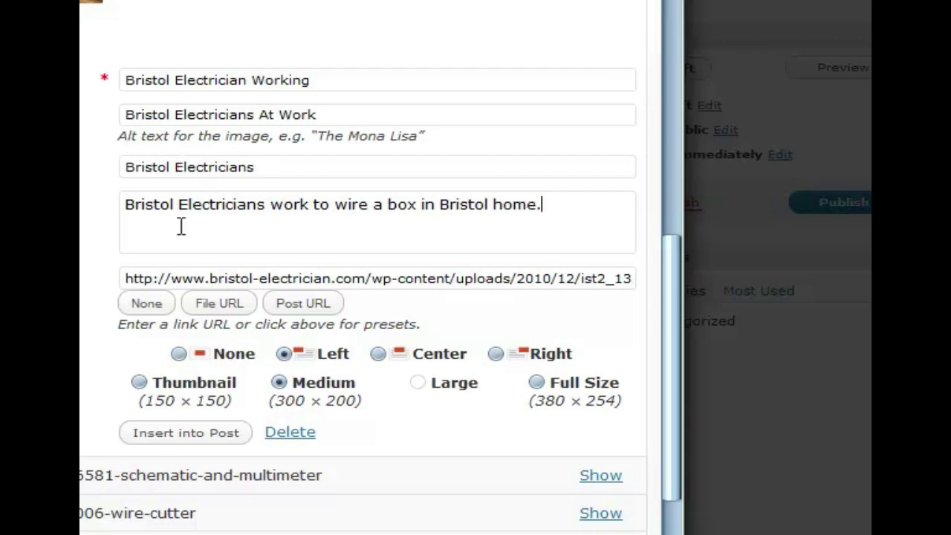
pyautogui.tripleClick(173, 278)
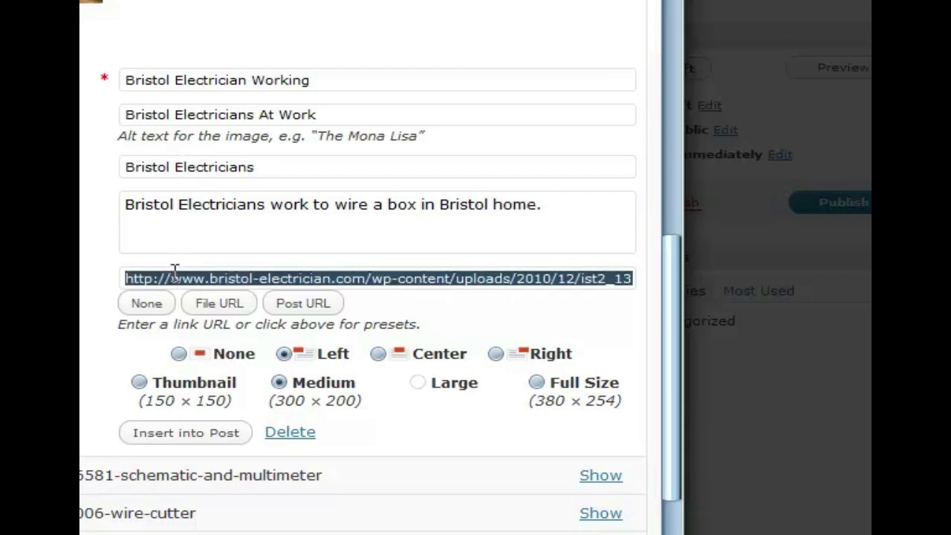
pyautogui.click(371, 276)
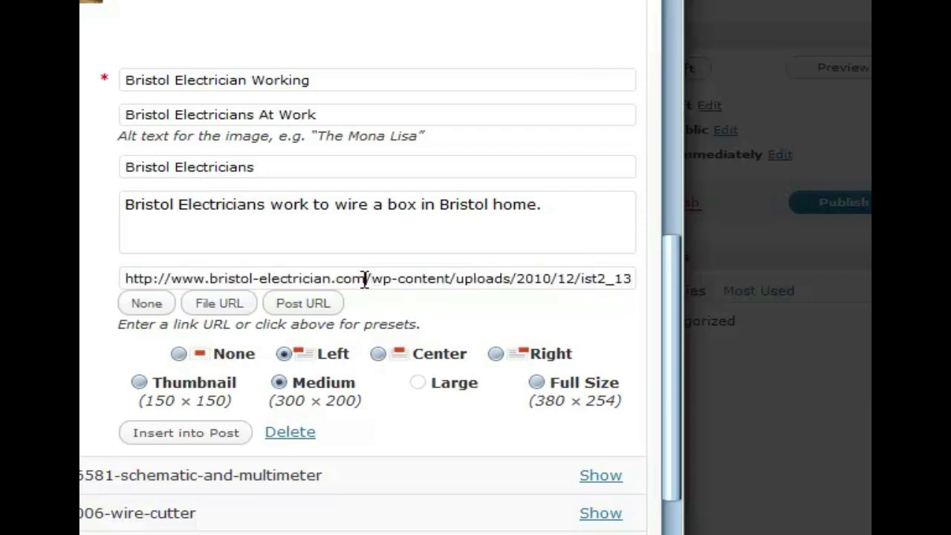
pyautogui.moveTo(365, 278); pyautogui.dragTo(763, 312)
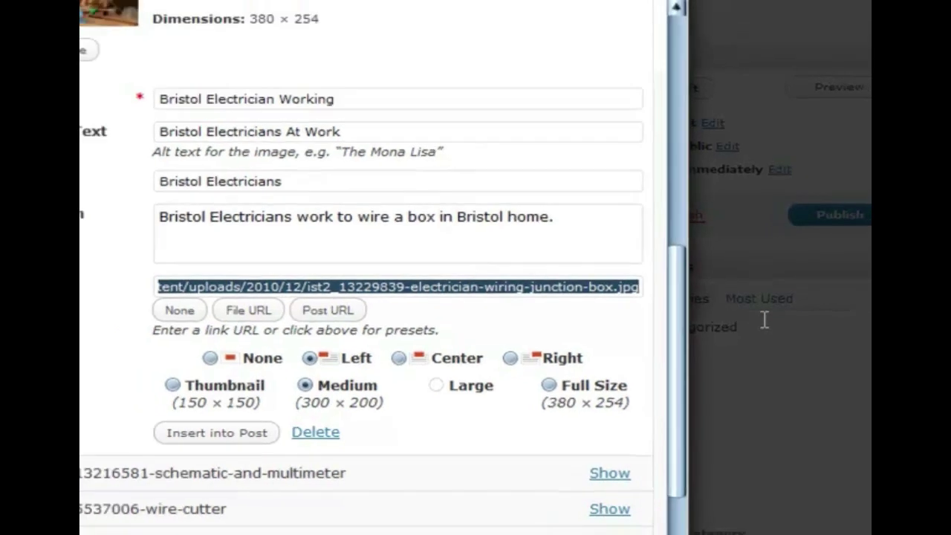
pyautogui.press('BackSpace')
pyautogui.write('http://www.bristol-electrician.com')
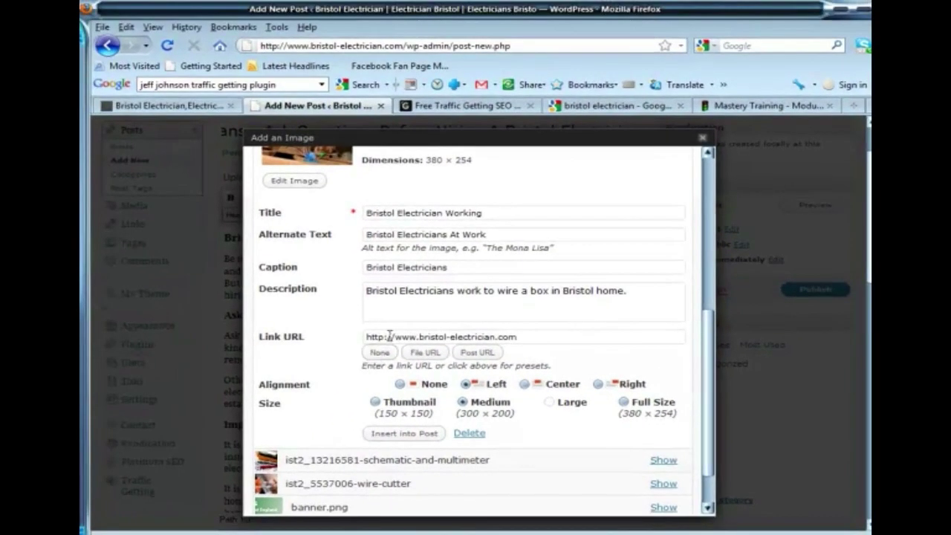
pyautogui.click(448, 338)
# Step: Insert the photo into the post and split the opening paragraph before 'Most' and 'But'
pyautogui.click(398, 434)
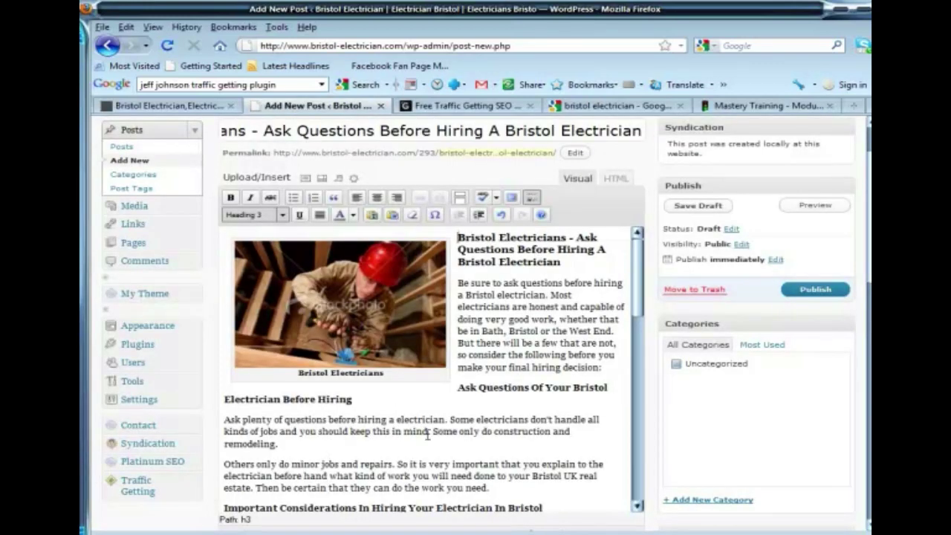
pyautogui.click(603, 367)
pyautogui.click(551, 294)
pyautogui.press('BackSpace')
pyautogui.press('Return')
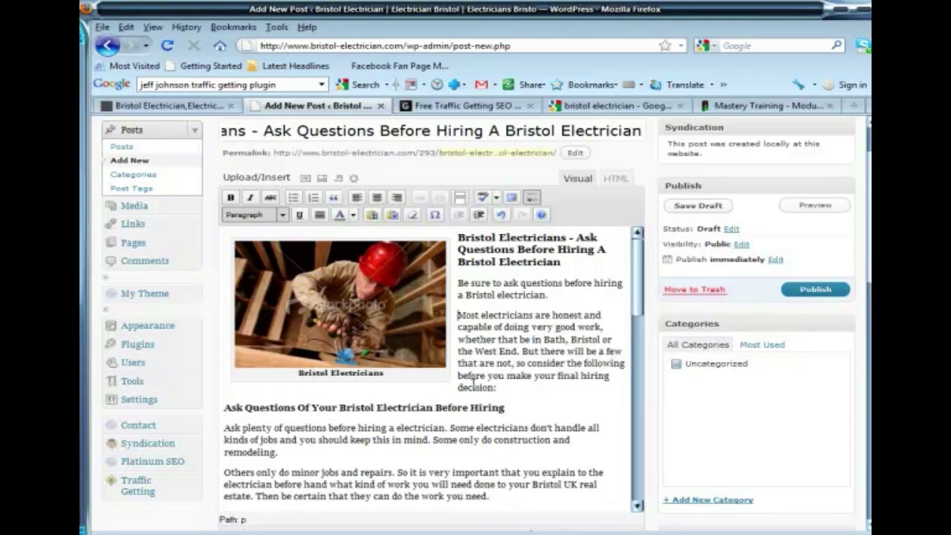
pyautogui.click(522, 350)
pyautogui.press('BackSpace')
pyautogui.press('Return')
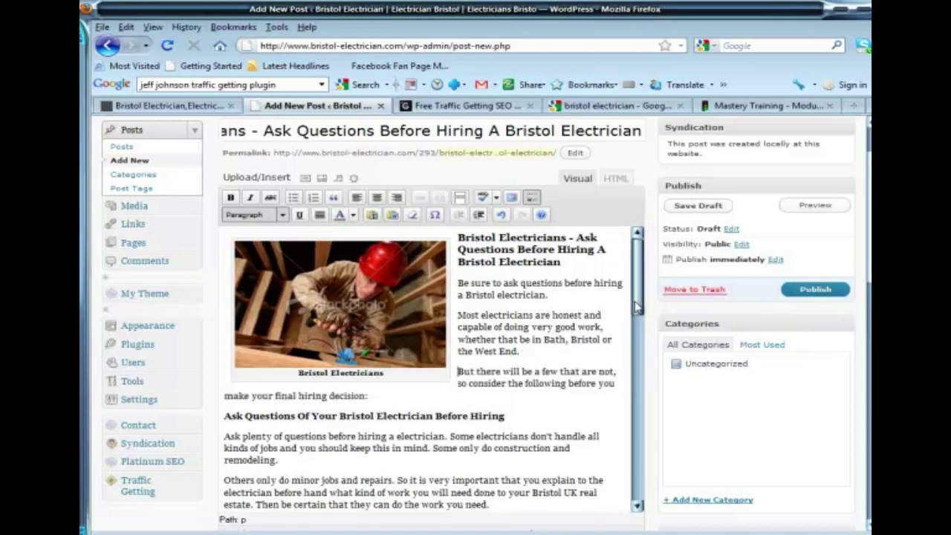
pyautogui.moveTo(636, 307)
pyautogui.mouseDown()
pyautogui.moveTo(650, 395)
pyautogui.moveTo(654, 290)
pyautogui.mouseUp()
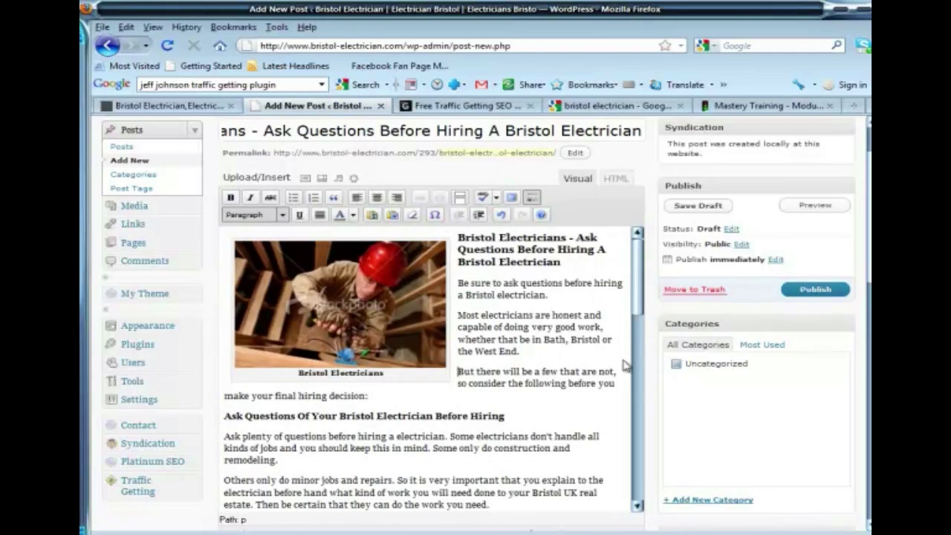